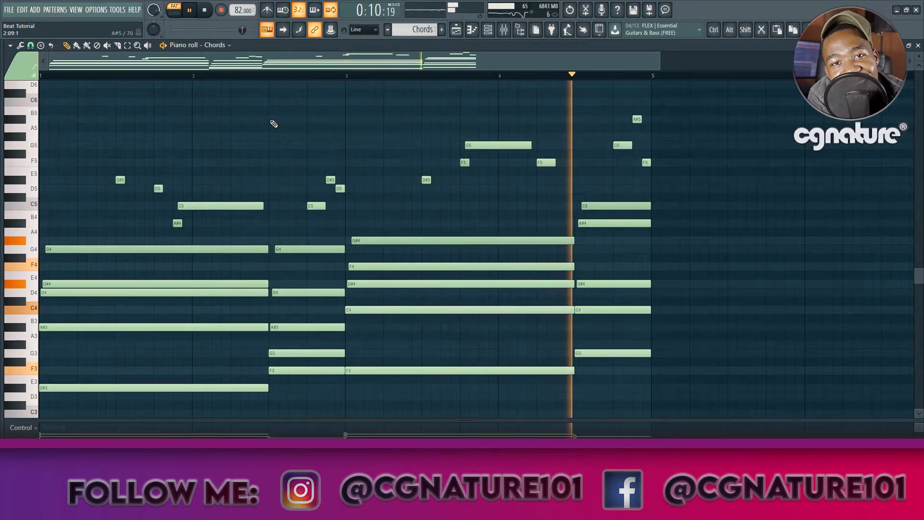
# - Stop playback of the Chords pattern and view the instrument patch loaded on the Chords channel
pyautogui.press('space')
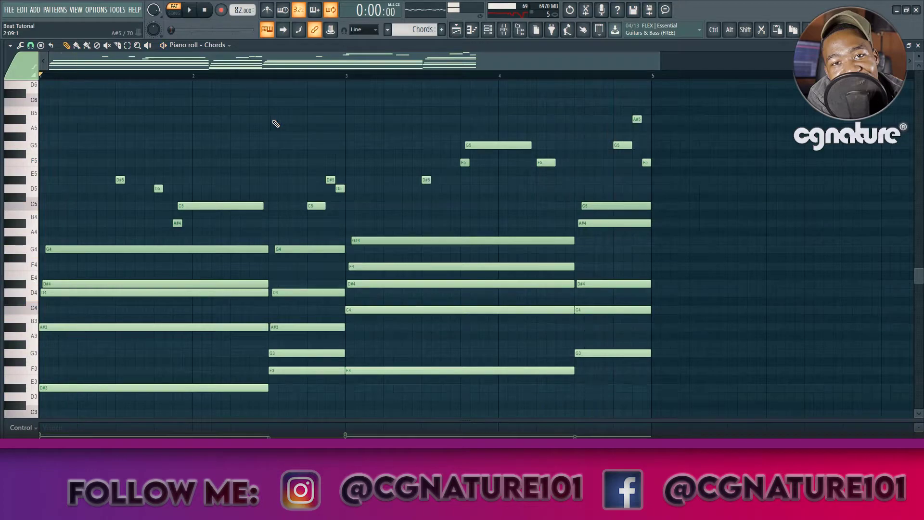
pyautogui.click(488, 30)
pyautogui.click(296, 157)
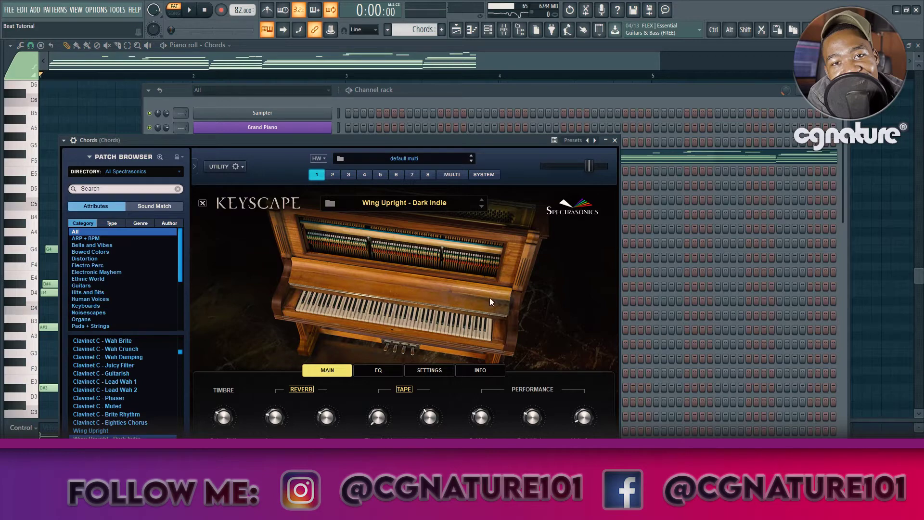
pyautogui.click(614, 140)
# - Open the Chords #2 pattern from the playlist in the piano roll and play it
pyautogui.click(456, 30)
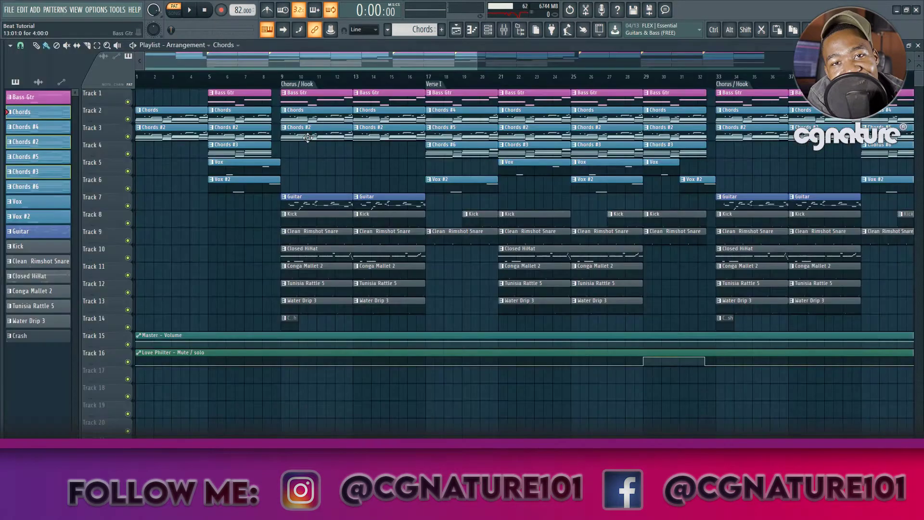
pyautogui.doubleClick(175, 135)
pyautogui.scroll(4, 191, 64)
pyautogui.press('space')
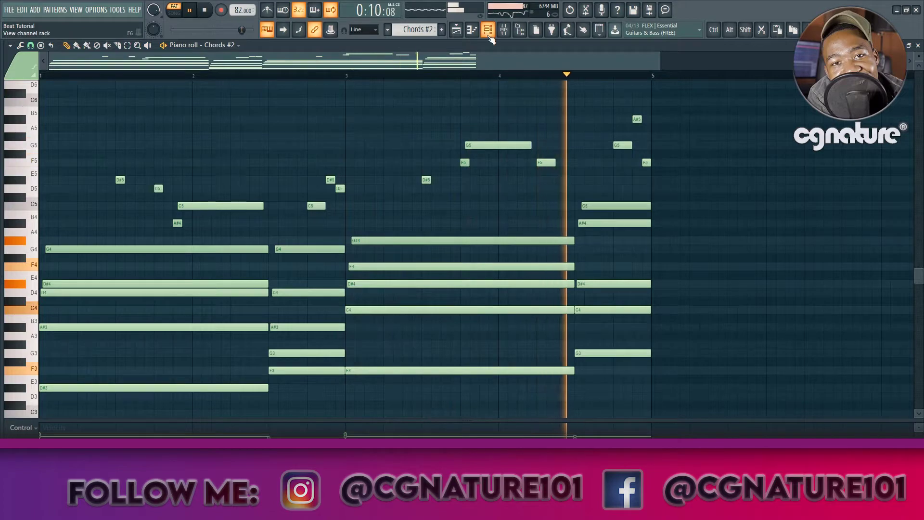
pyautogui.press('space')
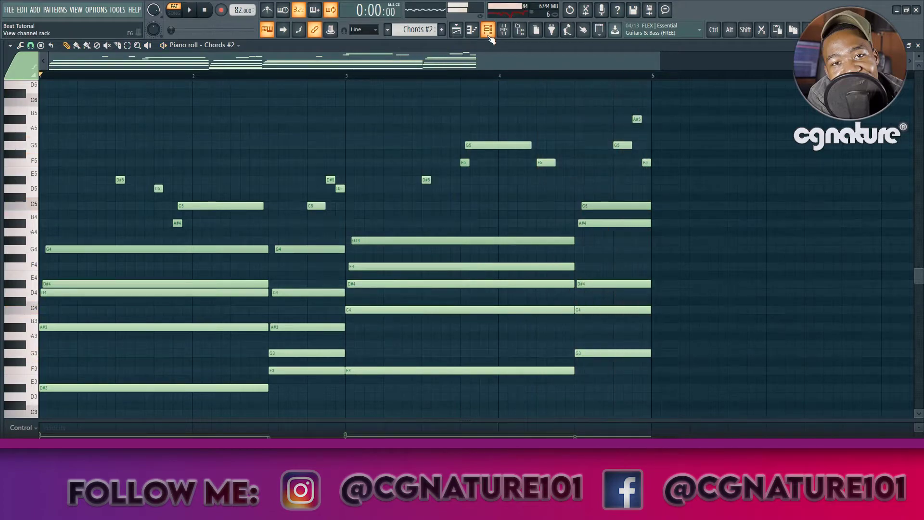
# - View the Omnisphere patch loaded on the Chords #2 channel and close its window
pyautogui.click(489, 35)
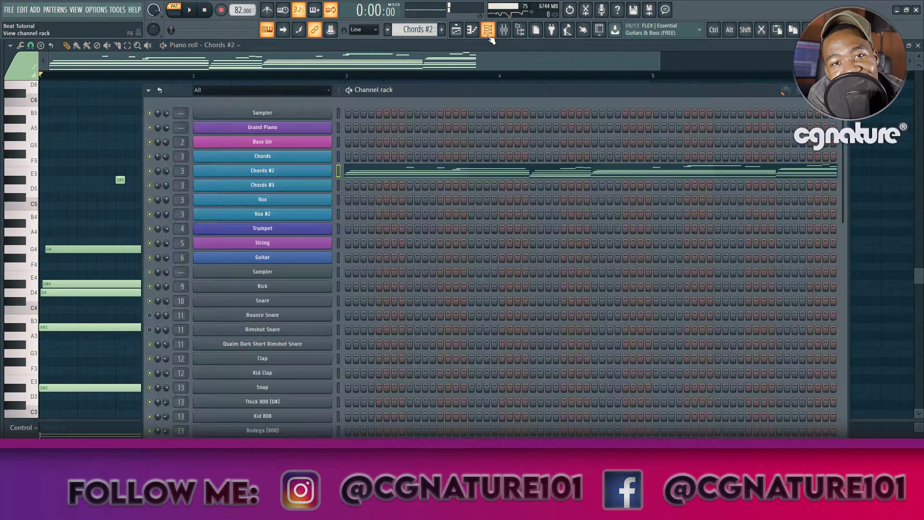
pyautogui.click(276, 173)
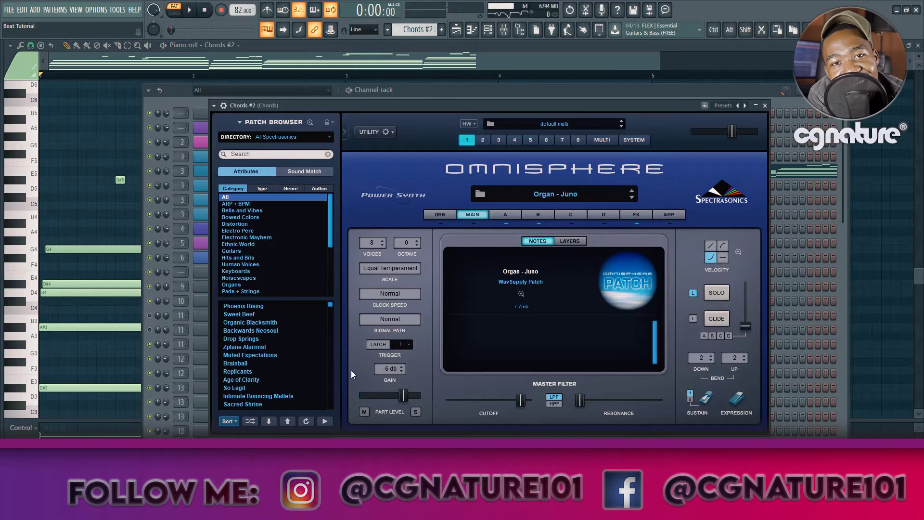
pyautogui.click(765, 105)
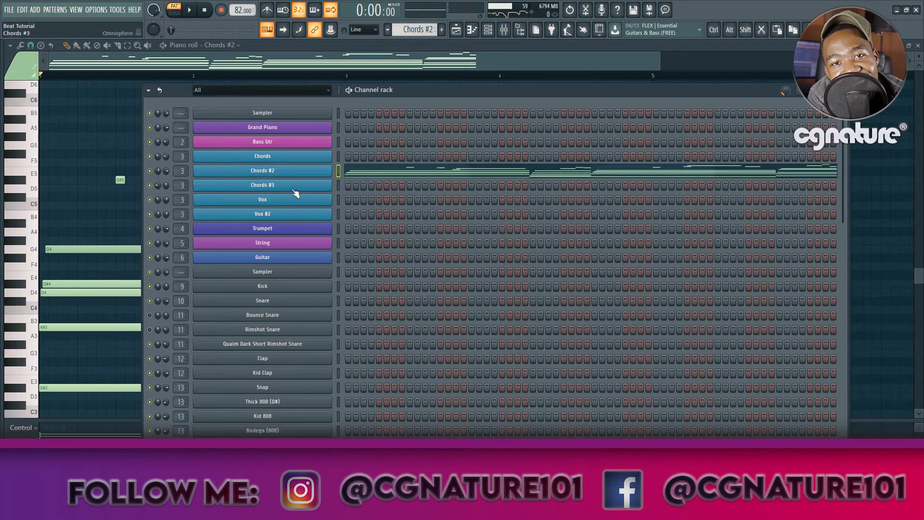
# - Open the Chords #3 pattern from the playlist in the piano roll and play it
pyautogui.click(457, 30)
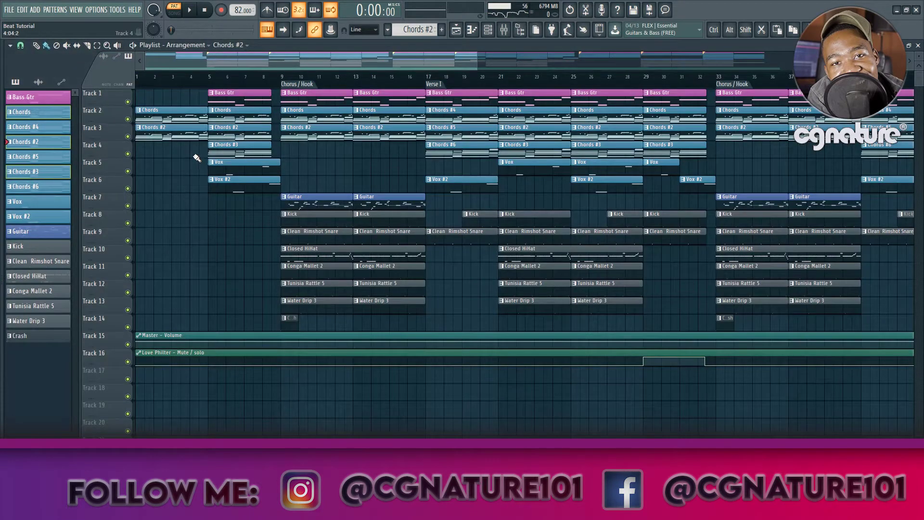
pyautogui.doubleClick(224, 153)
pyautogui.press('space')
pyautogui.scroll(-2, 433, 116)
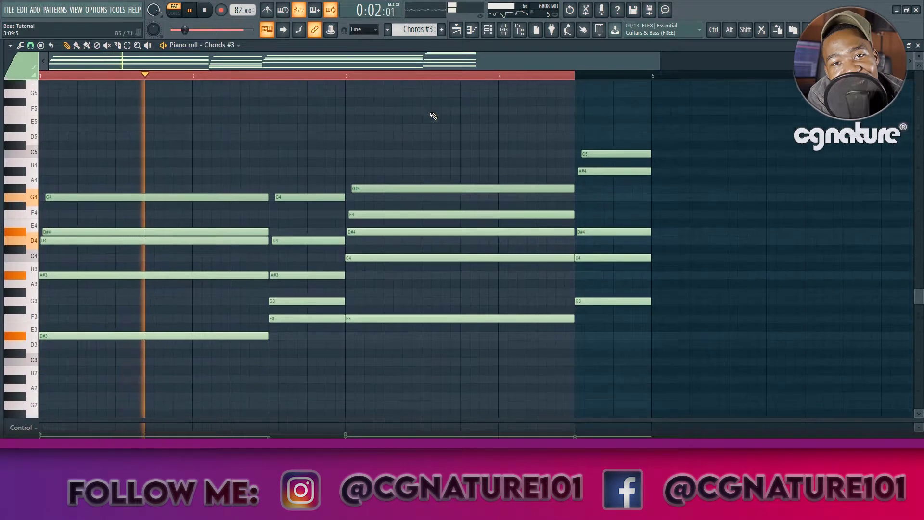
pyautogui.scroll(1, 433, 116)
pyautogui.scroll(-1, 433, 116)
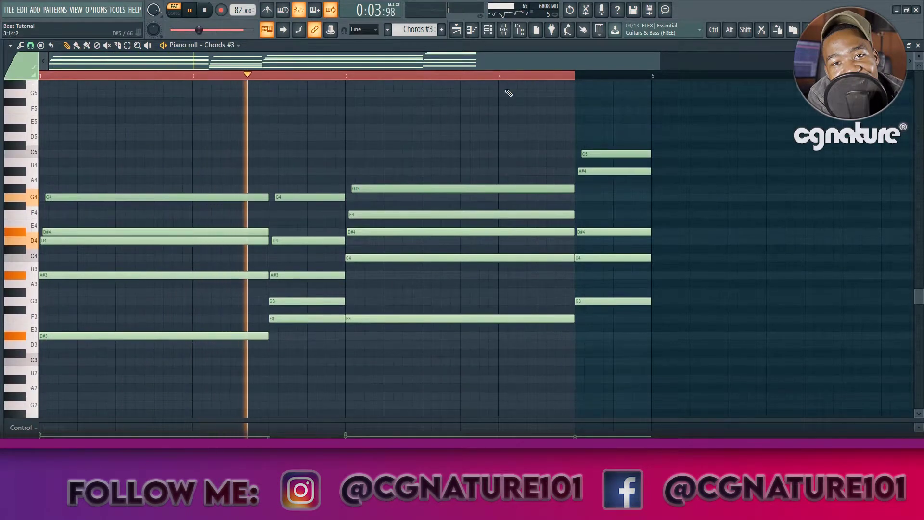
pyautogui.press('space')
# - View the Omnisphere patch loaded on the Chords #3 channel and close its window
pyautogui.click(492, 34)
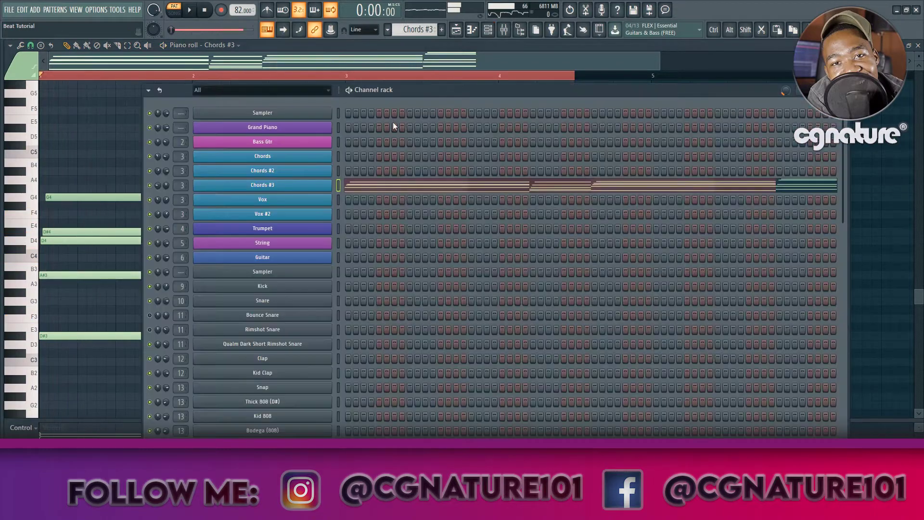
pyautogui.click(269, 188)
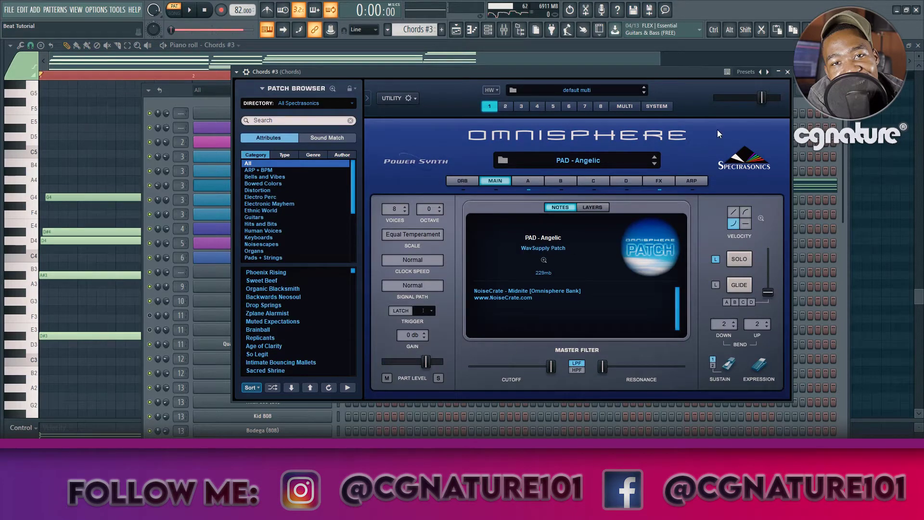
pyautogui.click(788, 72)
# - Review the wider song arrangement in the playlist and check the Vox channels in the channel rack
pyautogui.click(455, 30)
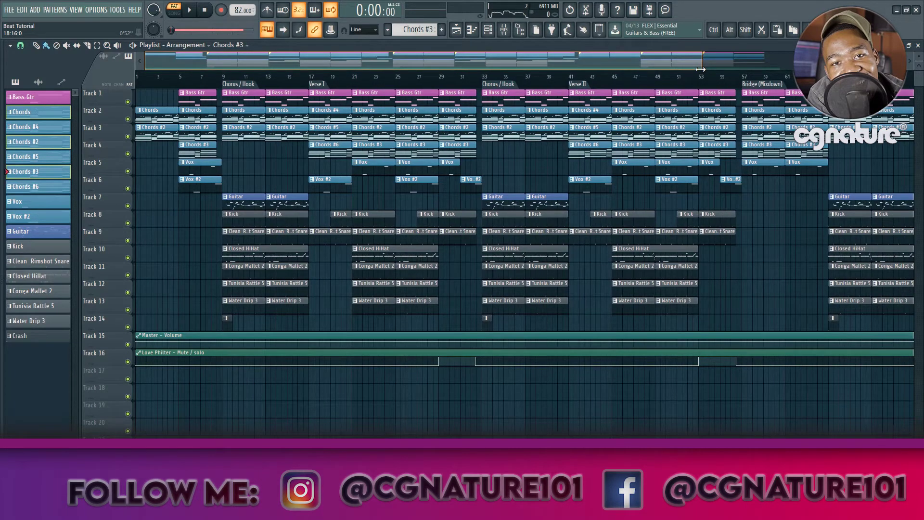
pyautogui.moveTo(700, 69); pyautogui.dragTo(701, 70)
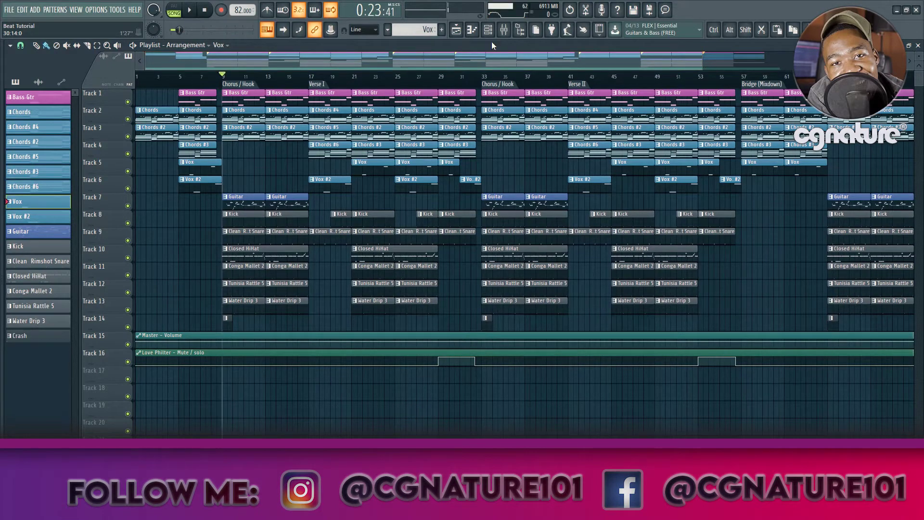
pyautogui.click(488, 30)
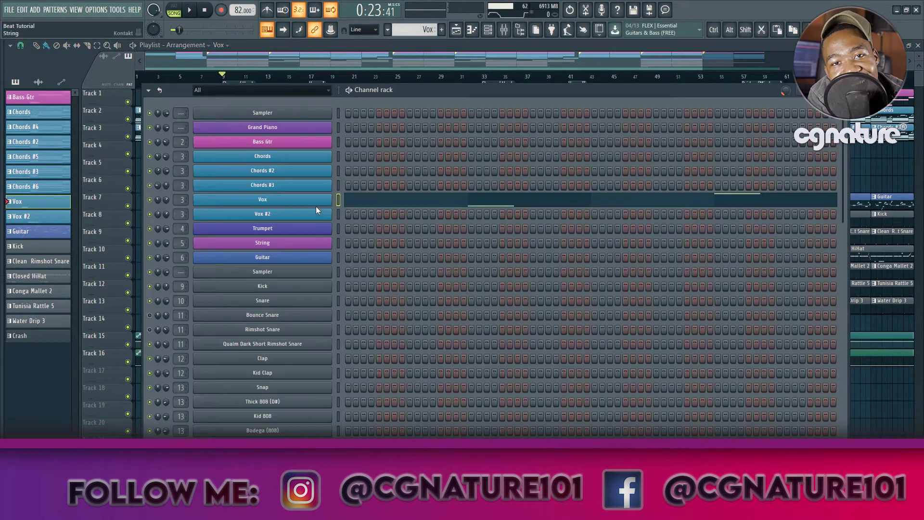
pyautogui.click(455, 34)
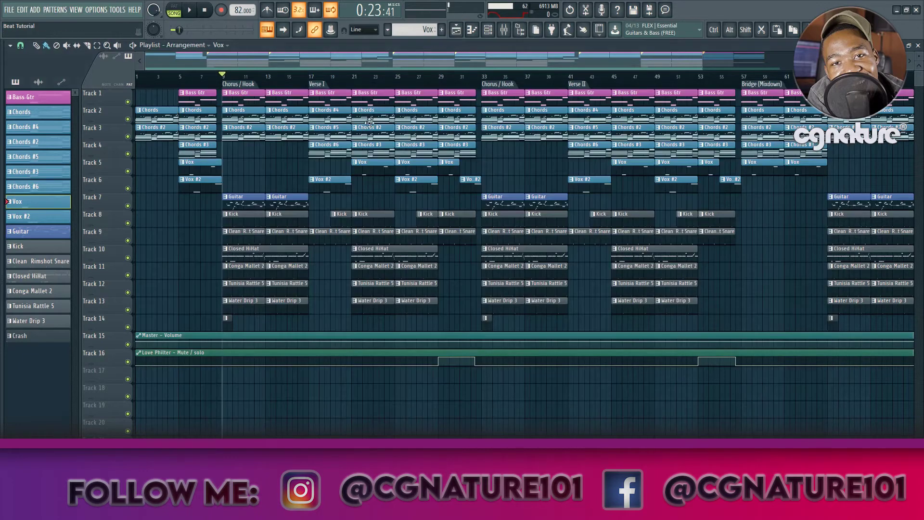
# - Open the Guitar pattern from the Chorus / Hook section in the piano roll and play it from its first bar
pyautogui.doubleClick(236, 206)
pyautogui.scroll(5, 394, 264)
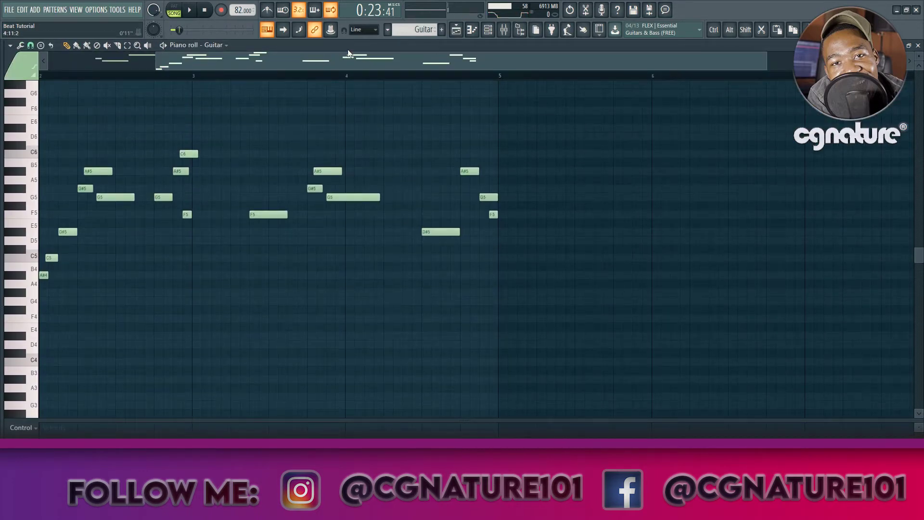
pyautogui.moveTo(299, 57); pyautogui.dragTo(190, 59)
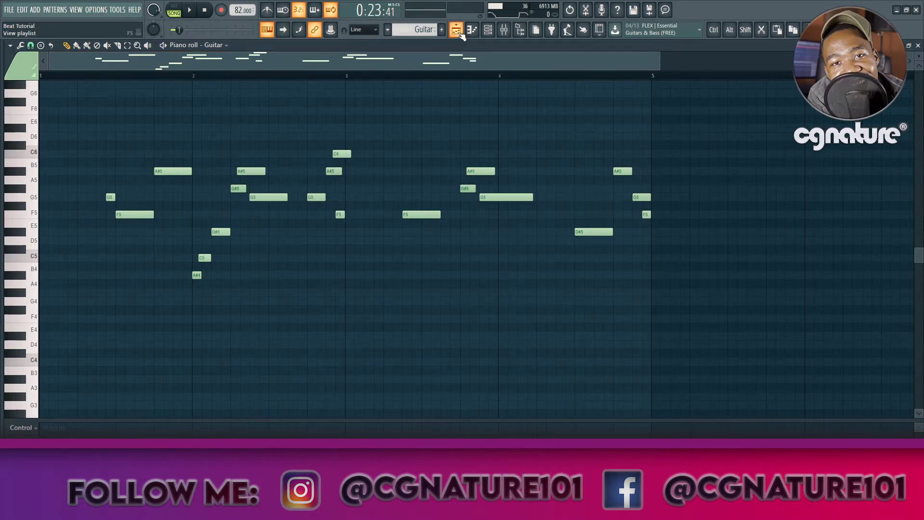
pyautogui.press('space')
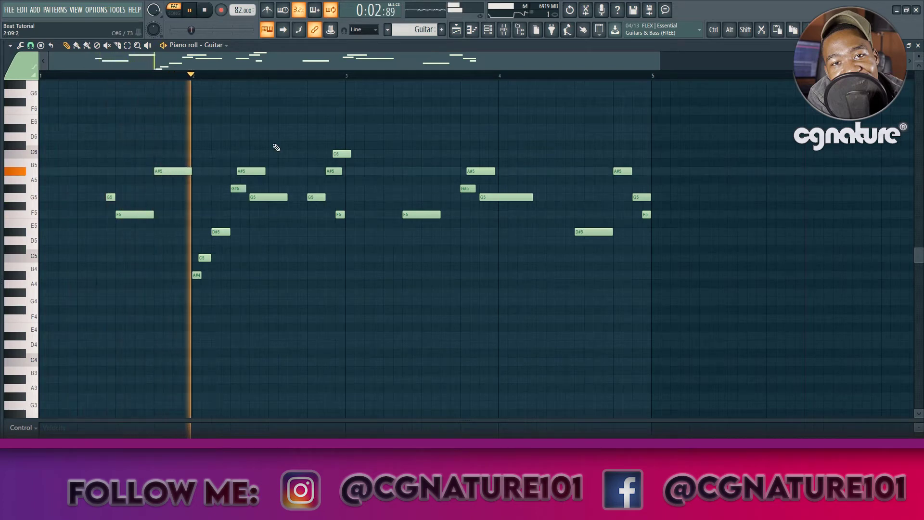
pyautogui.press('space')
# - View the Omnisphere patch loaded on the Guitar channel and return to the playlist
pyautogui.click(488, 30)
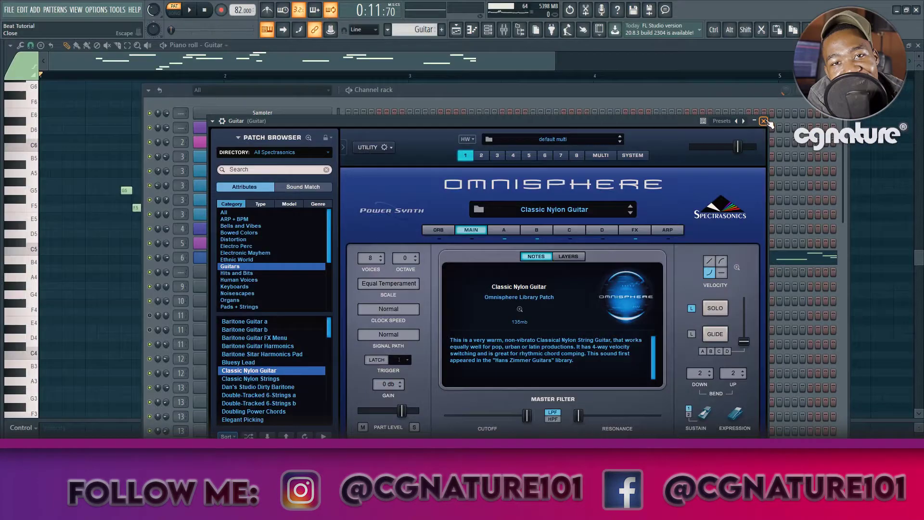
pyautogui.click(764, 120)
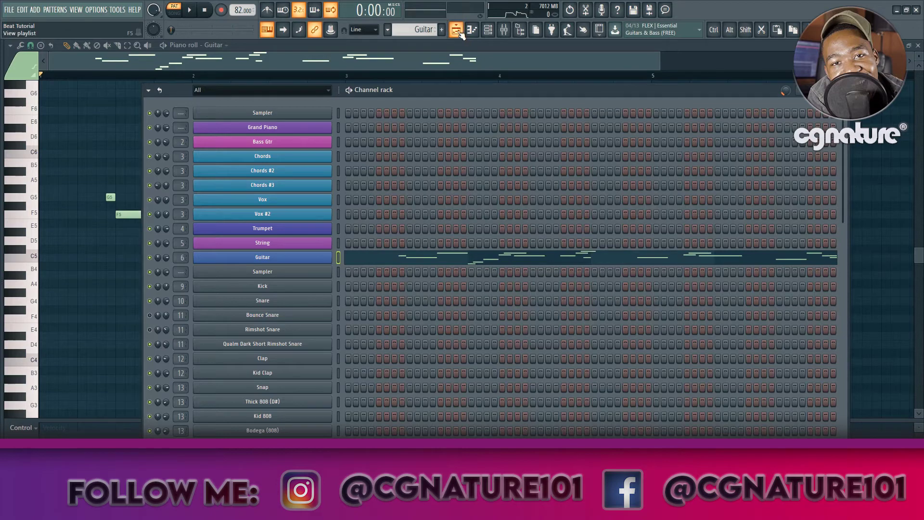
pyautogui.click(456, 30)
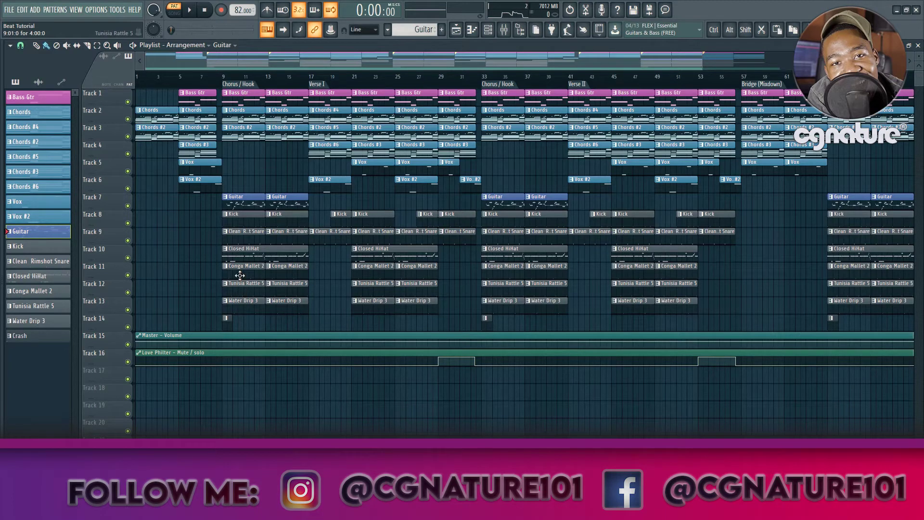
# - Open the Bass Gtr pattern from the playlist and show all its notes in the piano roll
pyautogui.doubleClick(248, 100)
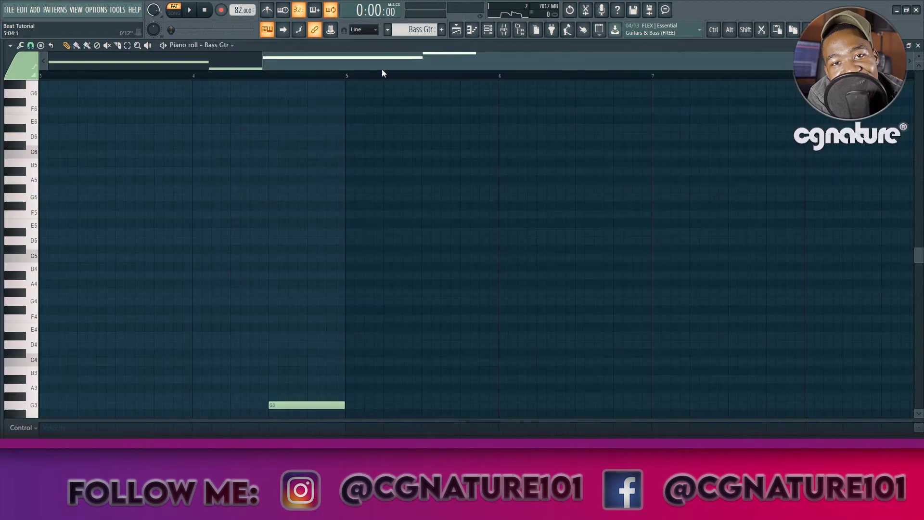
pyautogui.moveTo(382, 69); pyautogui.dragTo(61, 93)
pyautogui.scroll(-5, 311, 239)
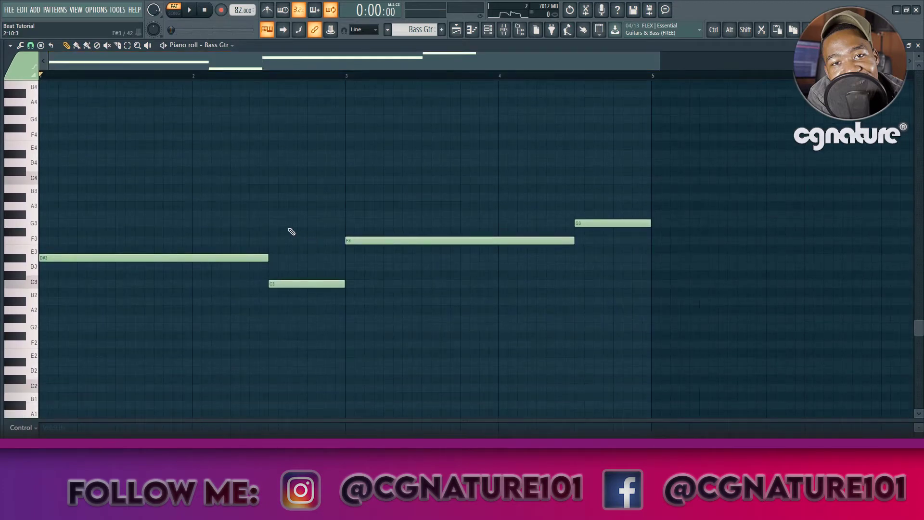
# - Check the Bass Gtr channel's instrument settings and play the bass pattern in the piano roll
pyautogui.click(488, 31)
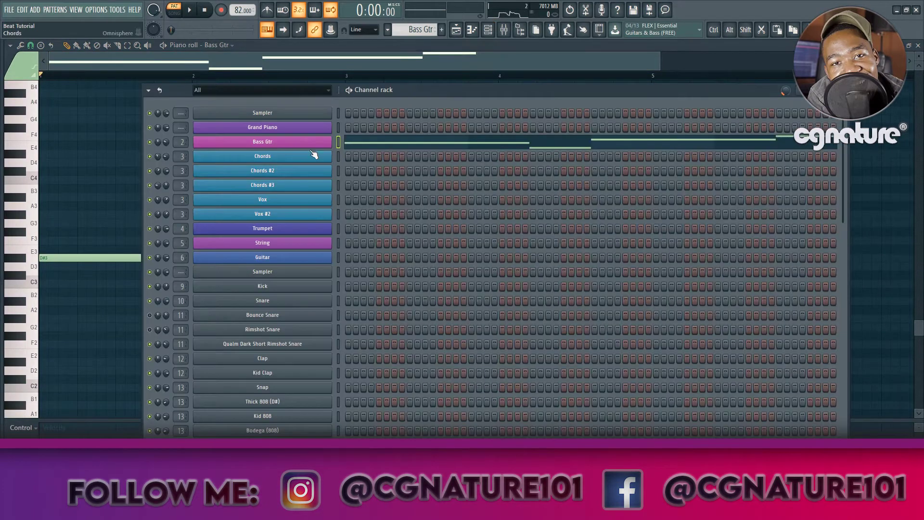
pyautogui.click(315, 154)
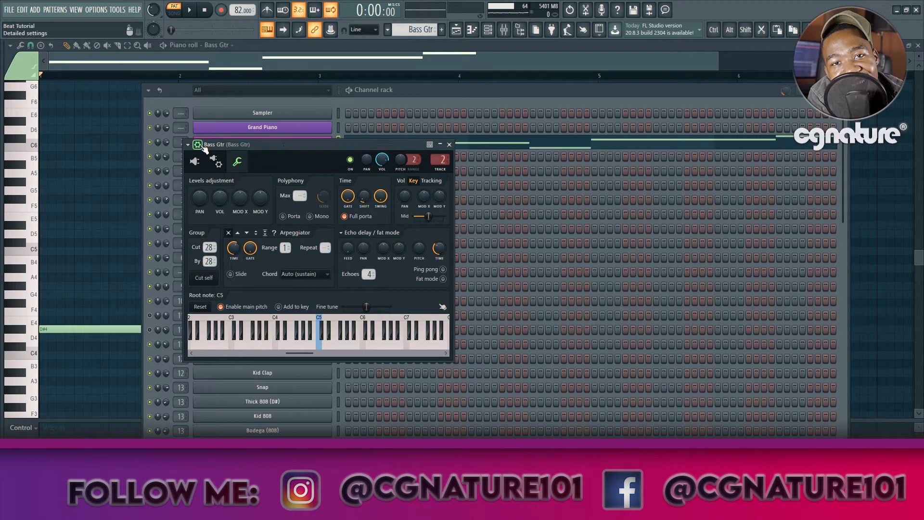
pyautogui.click(237, 166)
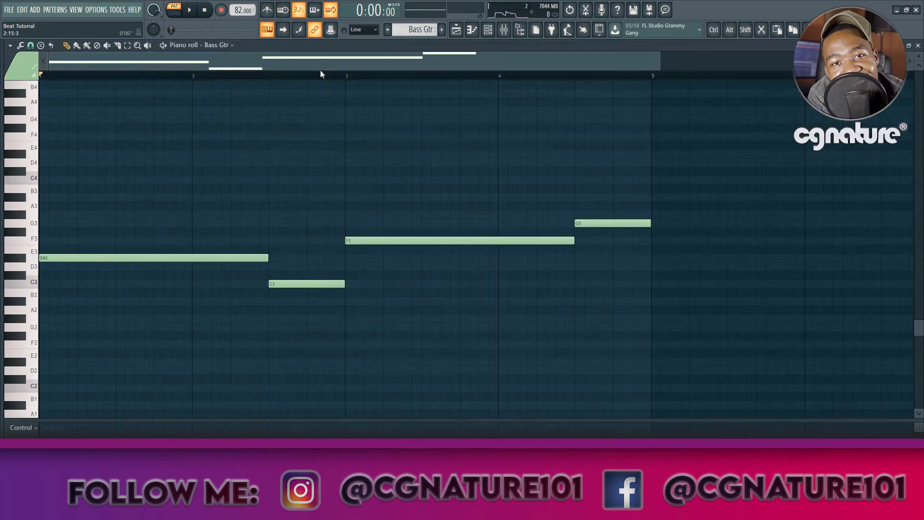
pyautogui.press('space')
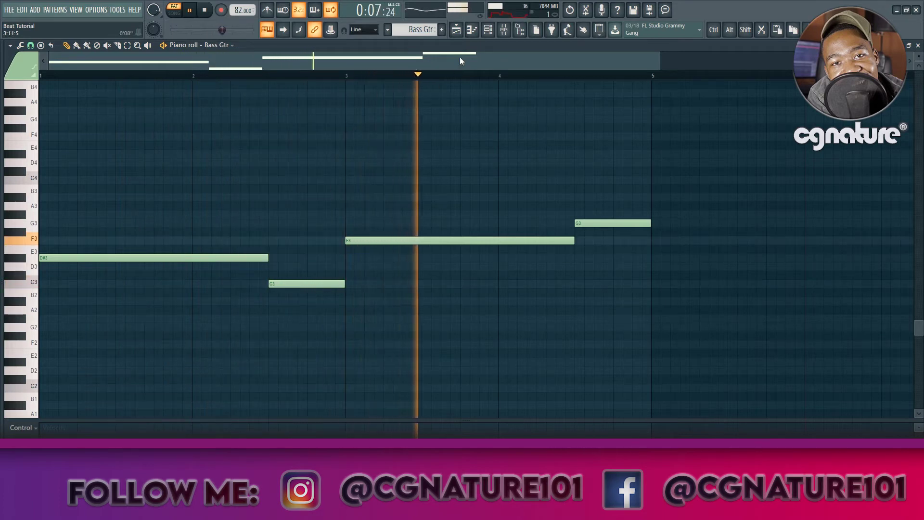
# - Play the Chorus / Hook drums in the playlist with tracks 1 to 7 muted, and unmute all tracks
pyautogui.click(456, 30)
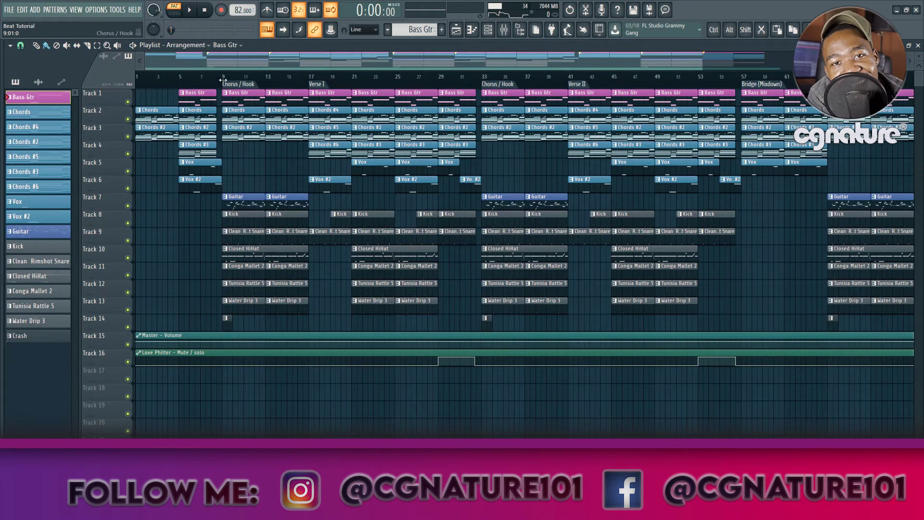
pyautogui.moveTo(133, 118); pyautogui.dragTo(129, 187)
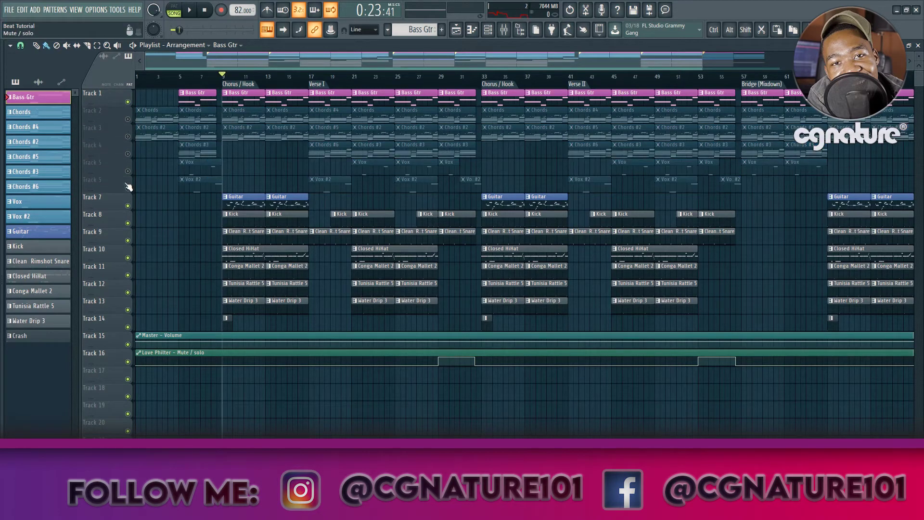
pyautogui.click(128, 103)
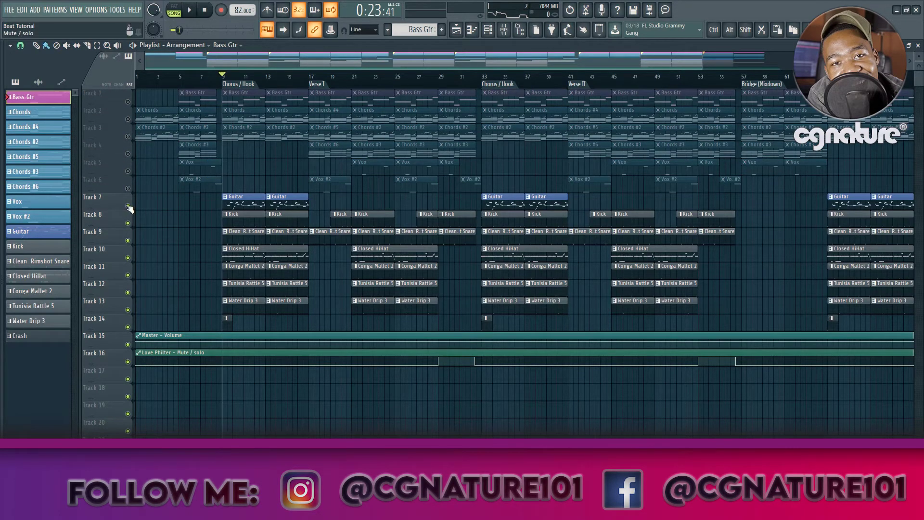
pyautogui.click(128, 207)
pyautogui.press('space')
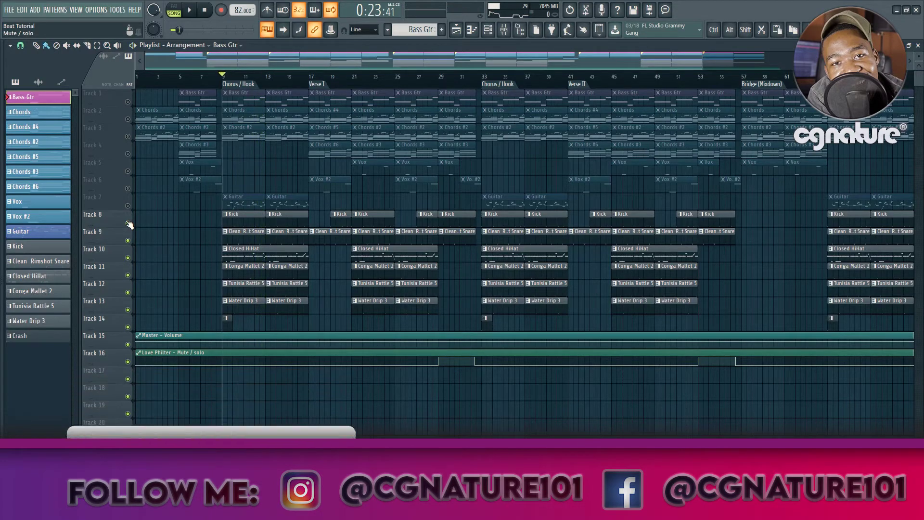
pyautogui.keyDown('ctrl'); pyautogui.click(127, 223); pyautogui.keyUp('ctrl')
pyautogui.keyDown('ctrl'); pyautogui.click(128, 223); pyautogui.keyUp('ctrl')
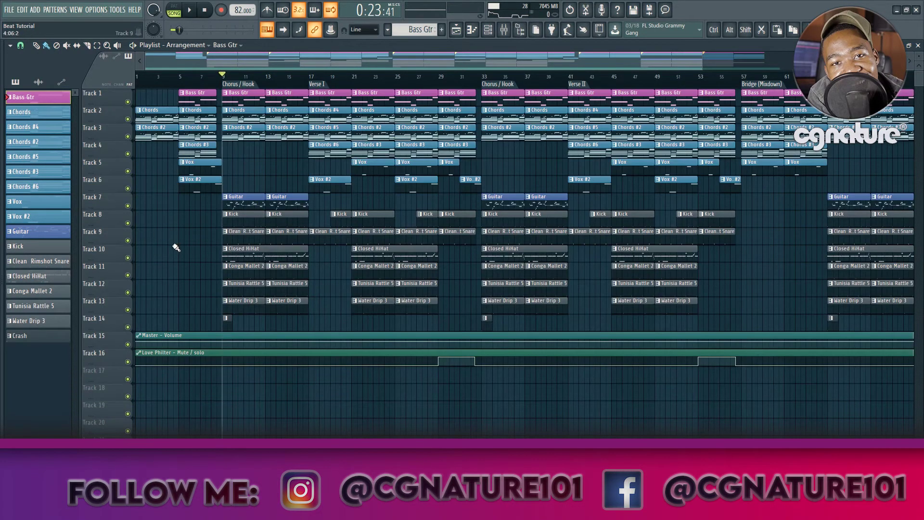